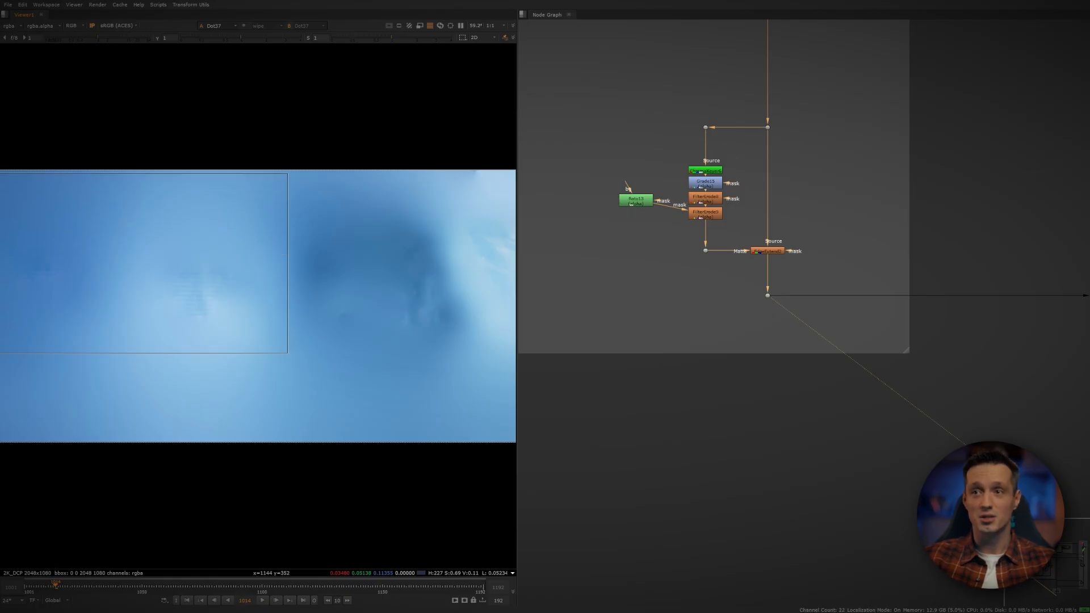
Display the output of the IBKGizmo node at the start of the keying branch in the viewer.
scroll(755, 226, "down", 6)
middle_click_drag(865, 311, 719, 234)
scroll(720, 234, "down", 3)
middle_click_drag(858, 280, 780, 268)
scroll(748, 282, "up", 6)
scroll(749, 282, "up", 5)
left_click_drag(859, 223, 575, 369)
key("1")
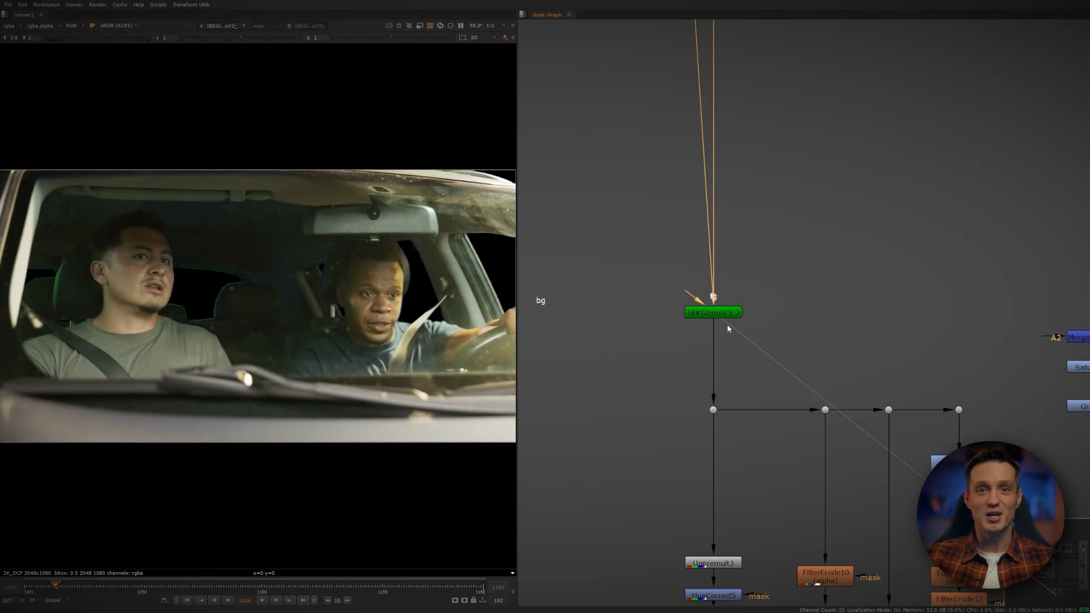
Display the output of the EdgeBlur2 node at the end of the neighbouring key branch in the viewer.
scroll(732, 317, "down", 6)
middle_click_drag(837, 456, 796, 335)
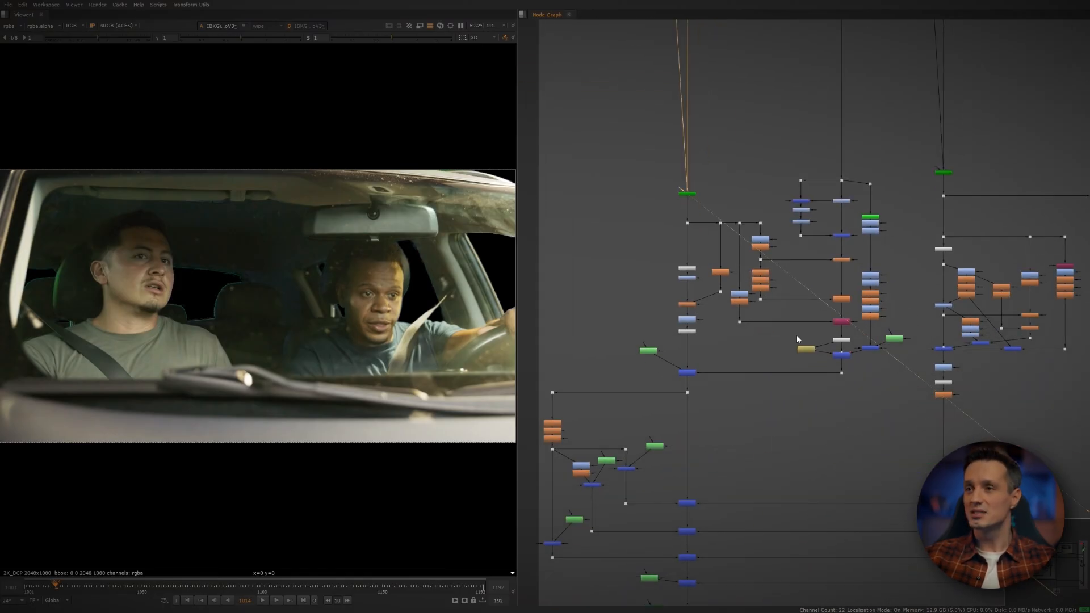
middle_click_drag(816, 379, 750, 309)
scroll(874, 328, "up", 9)
left_click_drag(917, 295, 711, 383)
key("1")
Display the EdgeExtend3 node above Grade16 and Premult5 in the viewer.
scroll(769, 373, "down", 10)
scroll(763, 380, "down", 1)
middle_click_drag(718, 380, 834, 354)
scroll(785, 329, "up", 4)
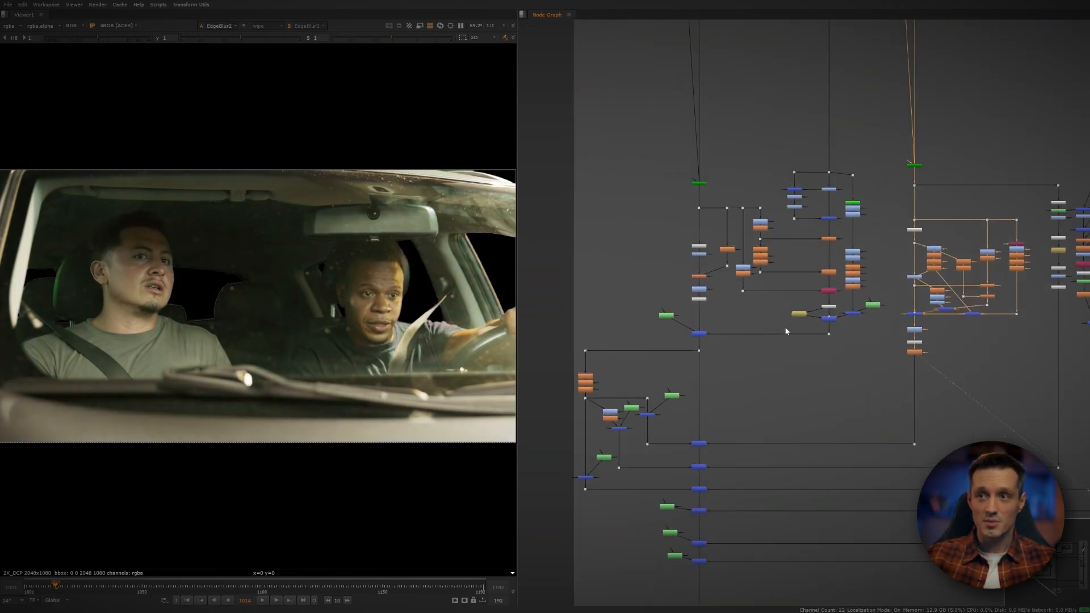
scroll(647, 238, "up", 6)
scroll(648, 230, "up", 5)
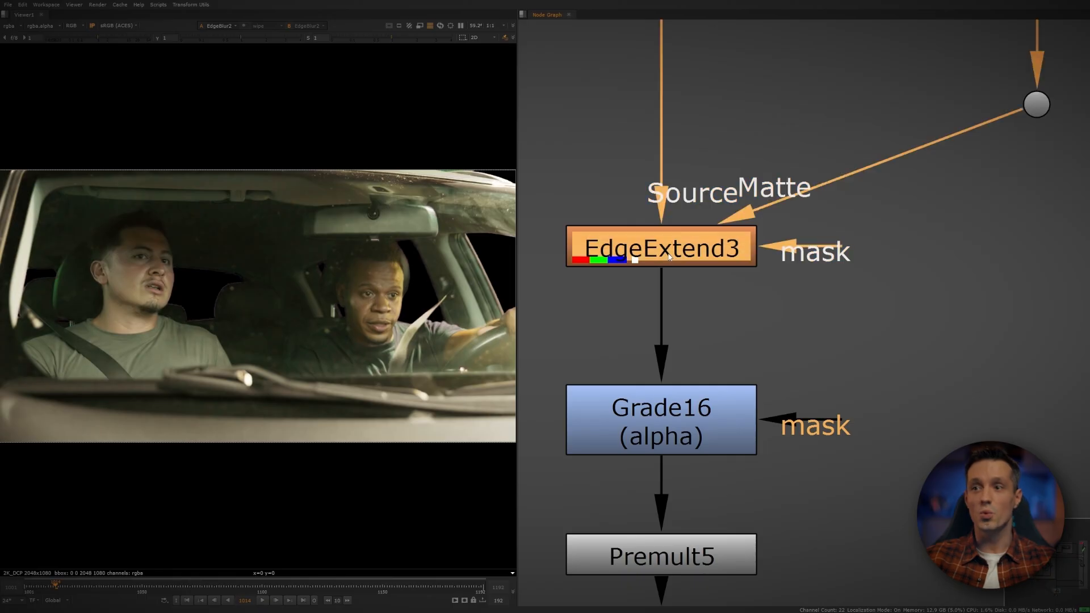
key("1")
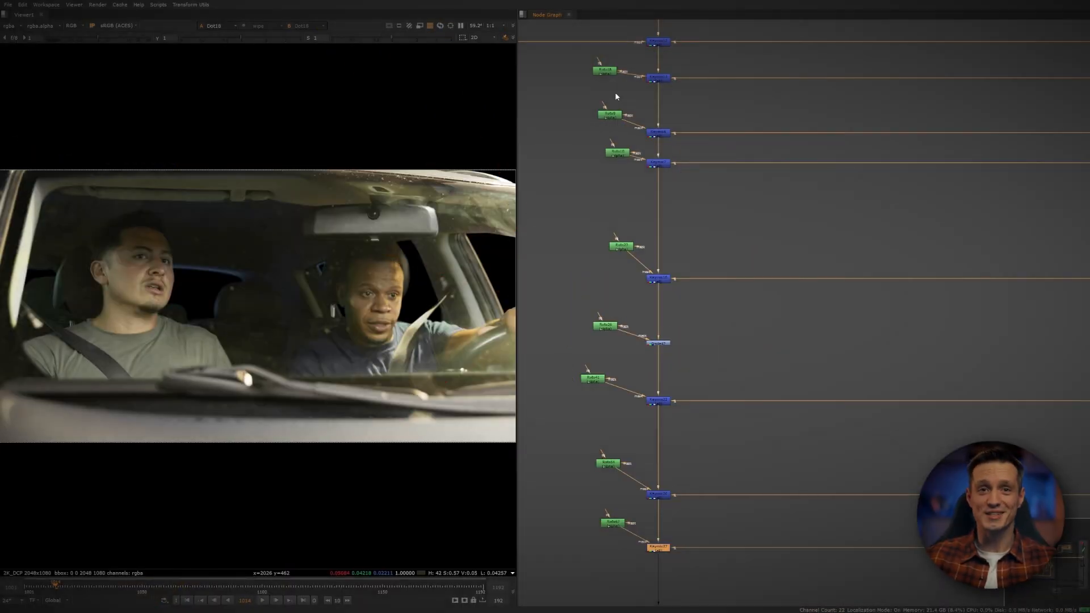
Open a roto mask in the keying chain's row of masked merges and display the dot at the end of the chain.
double_click(612, 73)
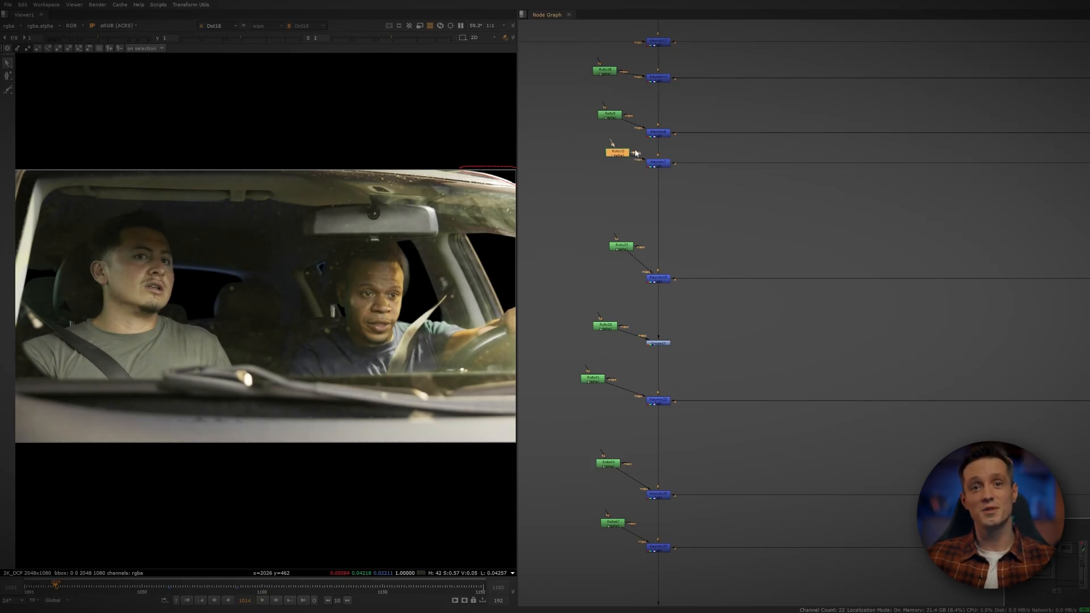
scroll(635, 153, "down", 8)
scroll(643, 274, "up", 6)
middle_click_drag(650, 344, 639, 259)
scroll(633, 322, "up", 5)
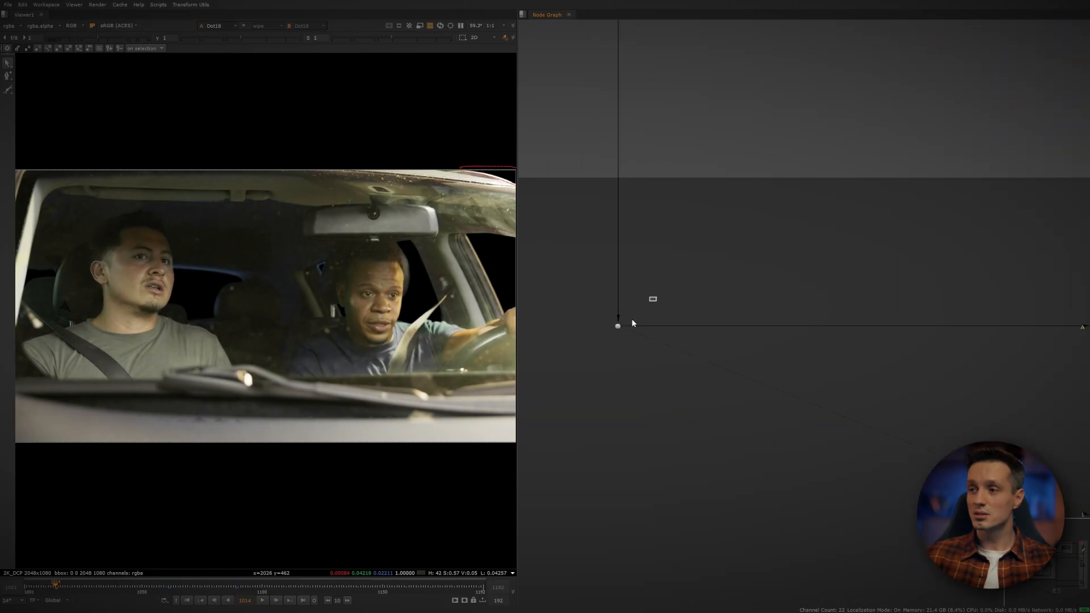
scroll(611, 311, "down", 9)
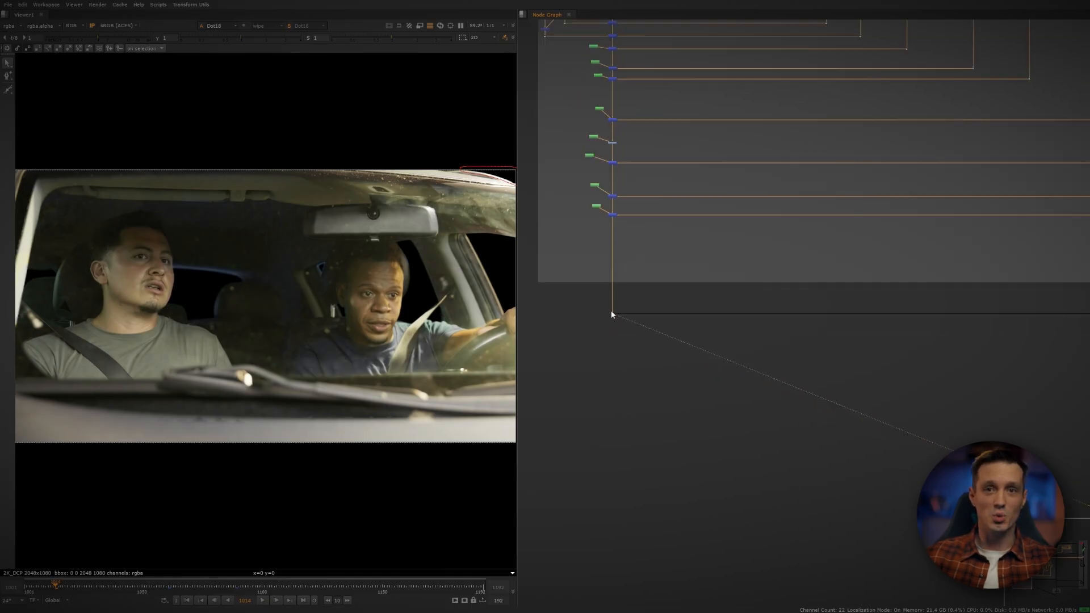
Follow the keyed foreground's output to the merge in the main pipe above the noise management group.
scroll(786, 315, "down", 2)
middle_click_drag(783, 318, 318, 284)
scroll(568, 272, "down", 3)
scroll(567, 275, "up", 10)
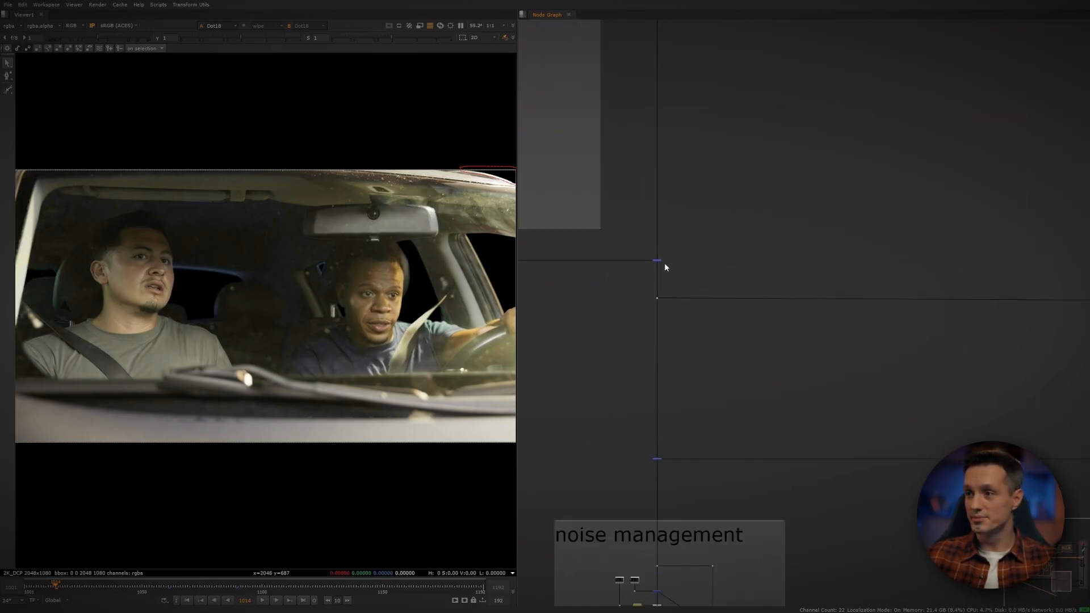
left_click(594, 318)
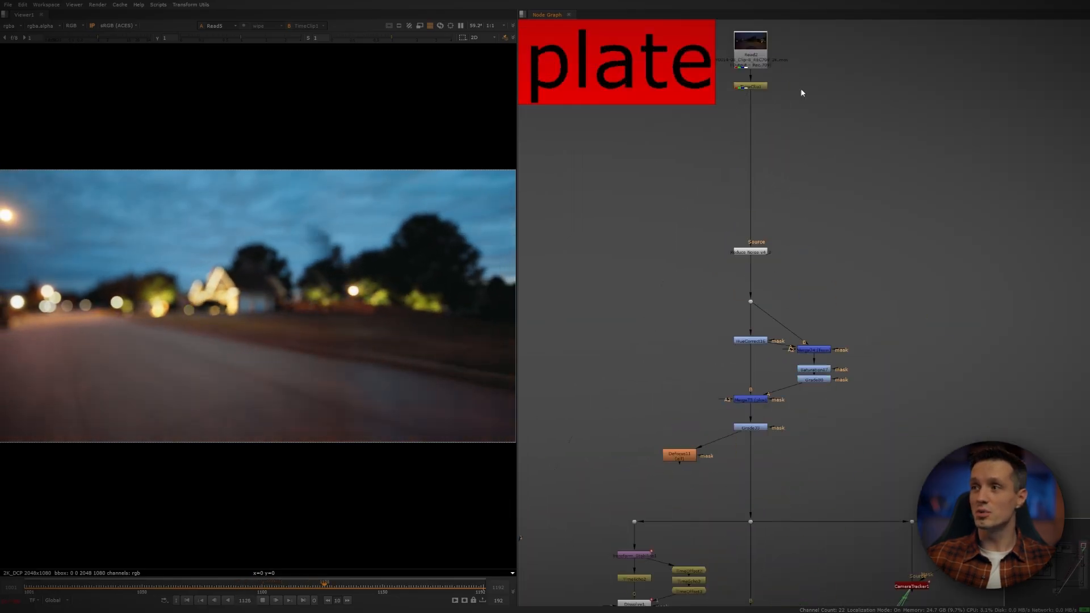
Display the background plate at its source and at the grade below the plate's colour correction nodes.
key("1")
left_click(722, 153)
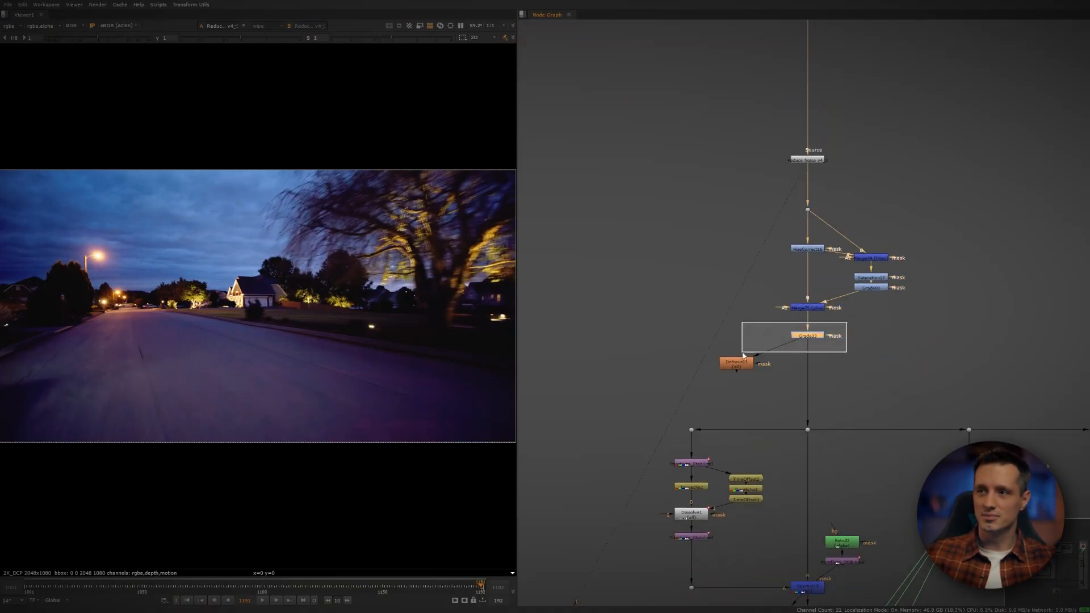
left_click_drag(742, 353, 742, 352)
key("1")
Follow the plate branch down and display the Crop1 node below the Keymix18 and transform nodes.
middle_click_drag(836, 389, 808, 284)
scroll(822, 329, "down", 3)
middle_click_drag(807, 379, 791, 267)
middle_click_drag(799, 468, 786, 334)
middle_click_drag(782, 526, 816, 276)
scroll(750, 425, "up", 4)
key("1")
left_click(807, 400)
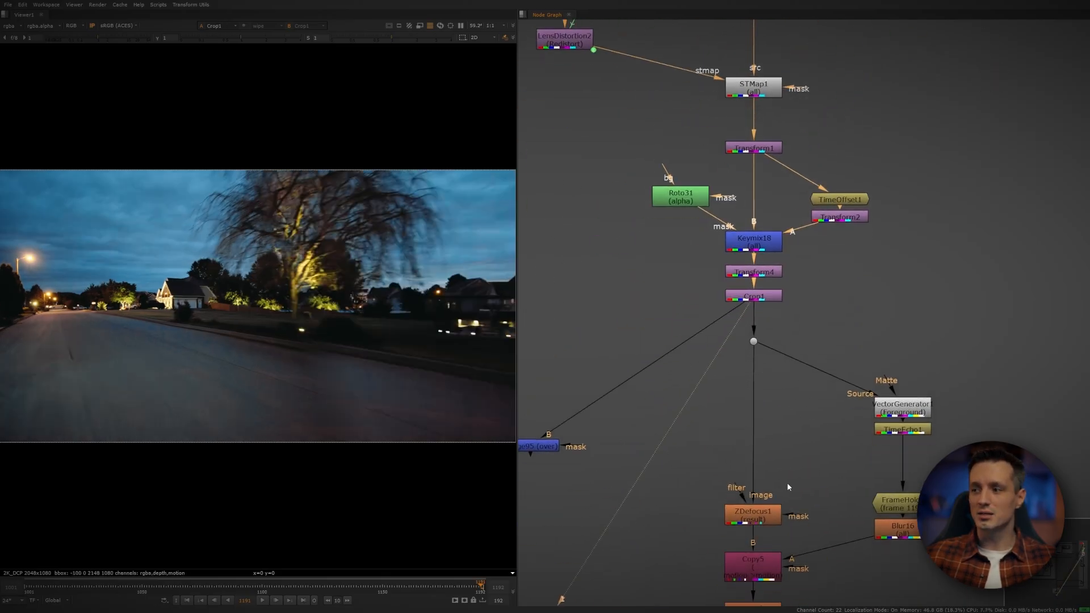
Display the defocused plate output, and examine the camera projection setup from Project3D1 down to LensDistortion2.
key("1")
left_click(817, 467)
middle_click_drag(817, 467, 802, 200)
middle_click_drag(777, 389, 756, 305)
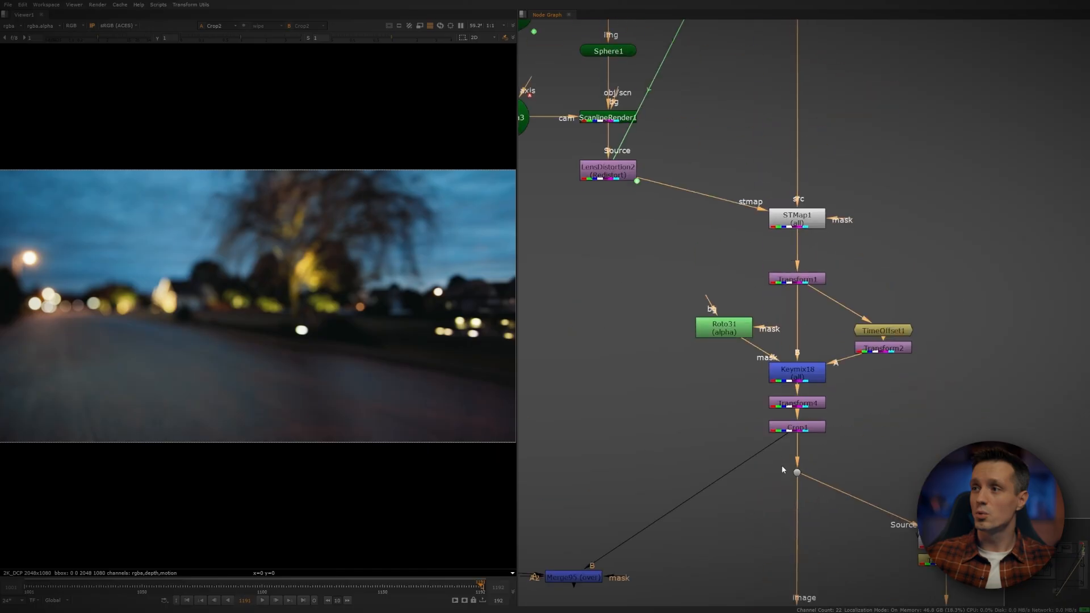
scroll(669, 298, "up", 3)
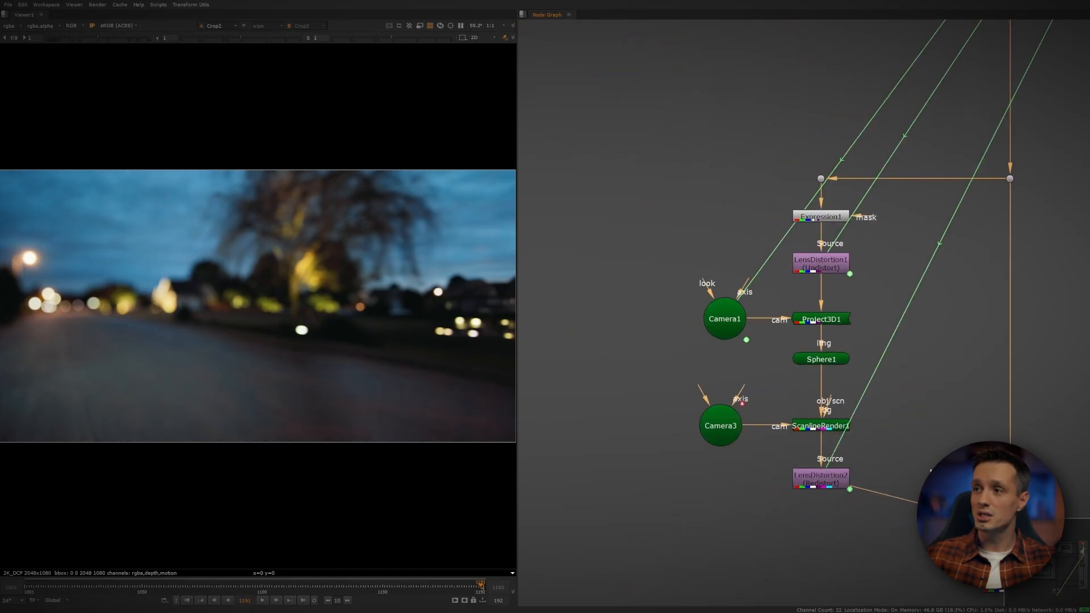
left_click_drag(656, 289, 896, 458)
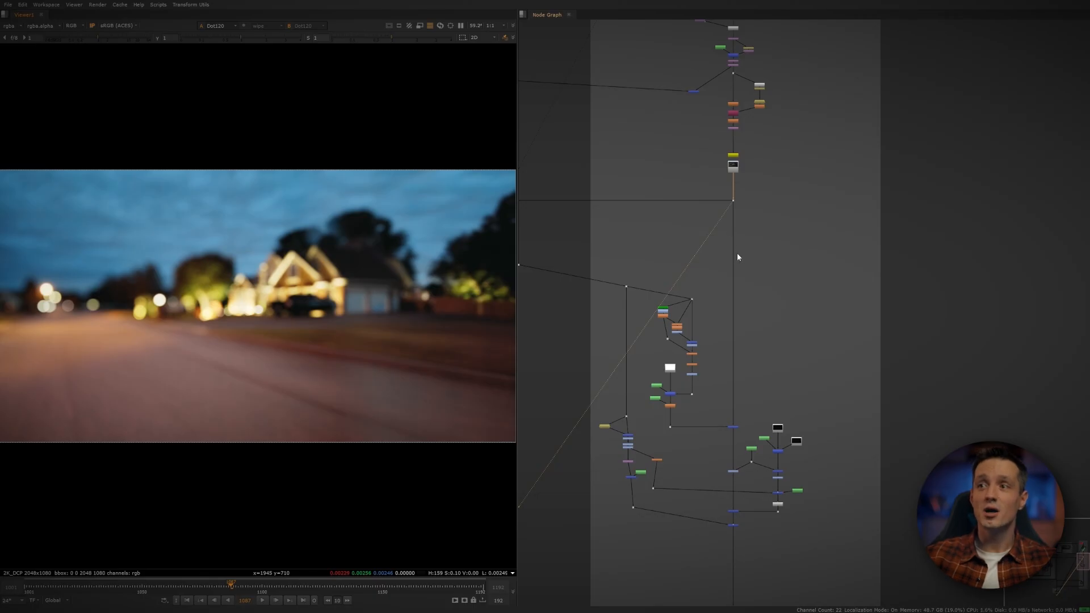
Display the multiply Merge below the defocused background and inspect the blurred lights up close in the viewer.
middle_click_drag(749, 377, 744, 302)
scroll(735, 329, "up", 8)
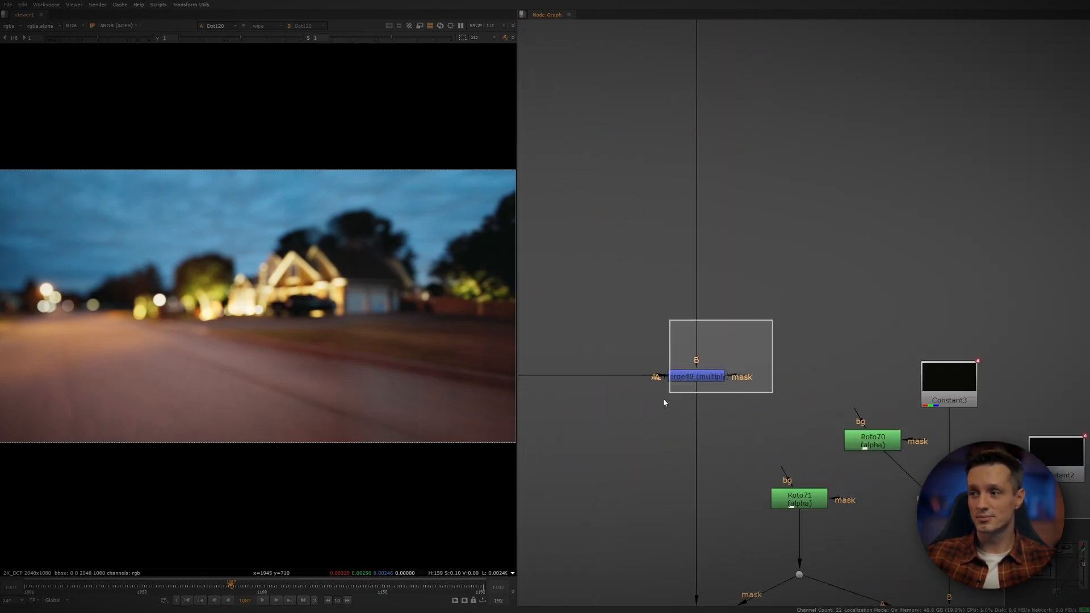
left_click_drag(664, 403, 632, 419)
key("1")
scroll(159, 300, "up", 6)
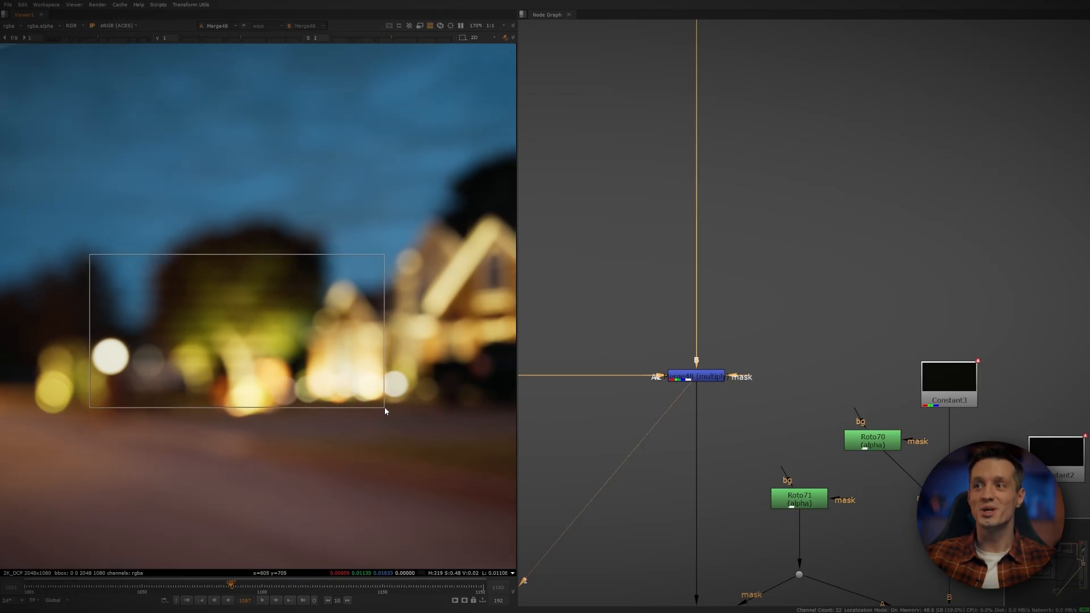
Display the last Merge of the reflections section, fit the whole image in the viewer and go to frame 1011.
scroll(639, 344, "down", 8)
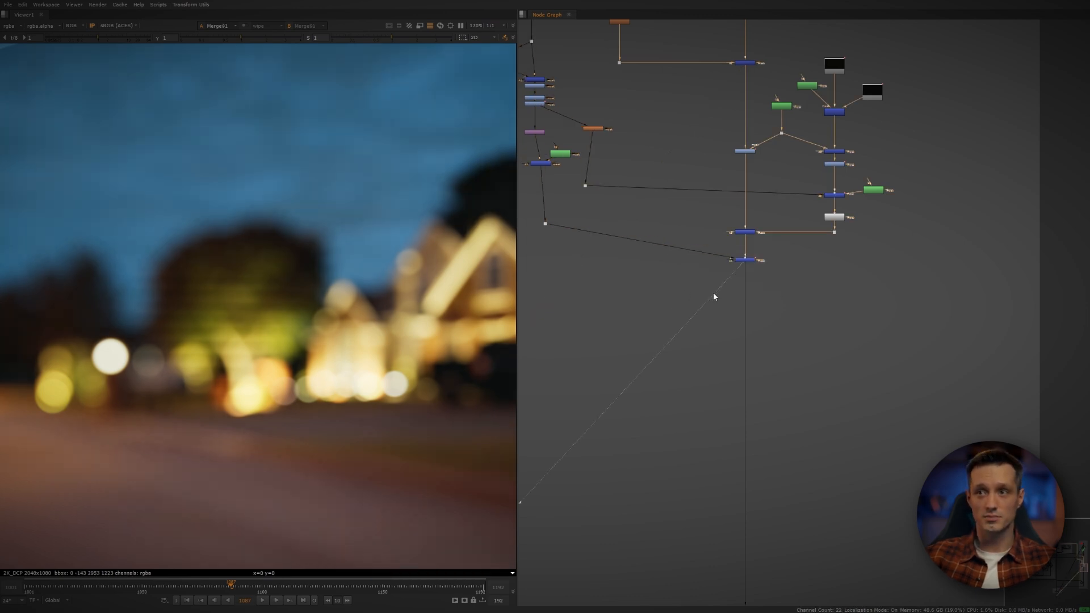
scroll(250, 318, "down", 6)
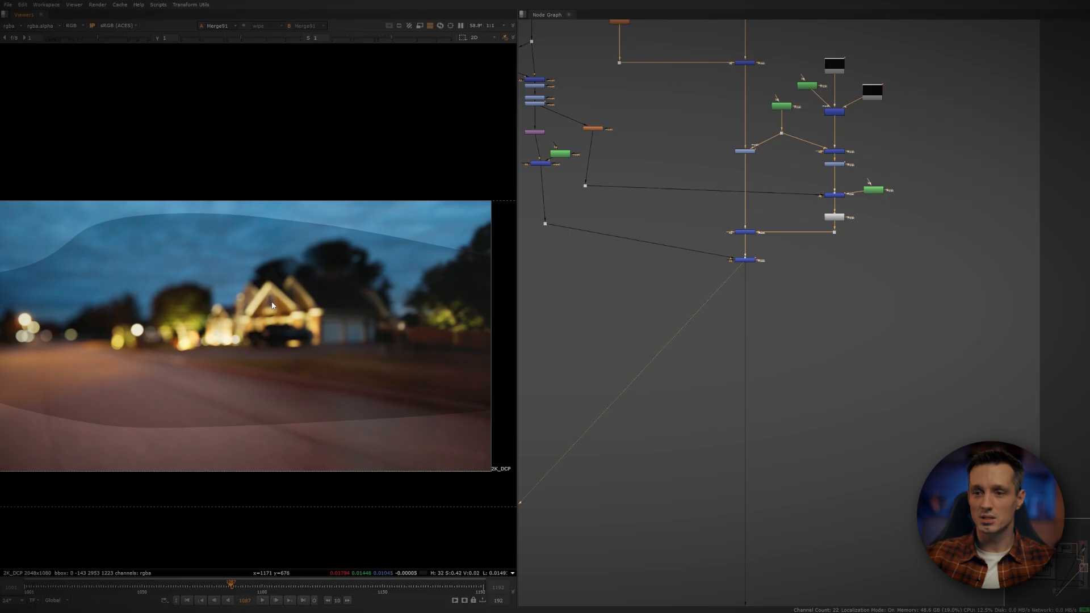
key("f")
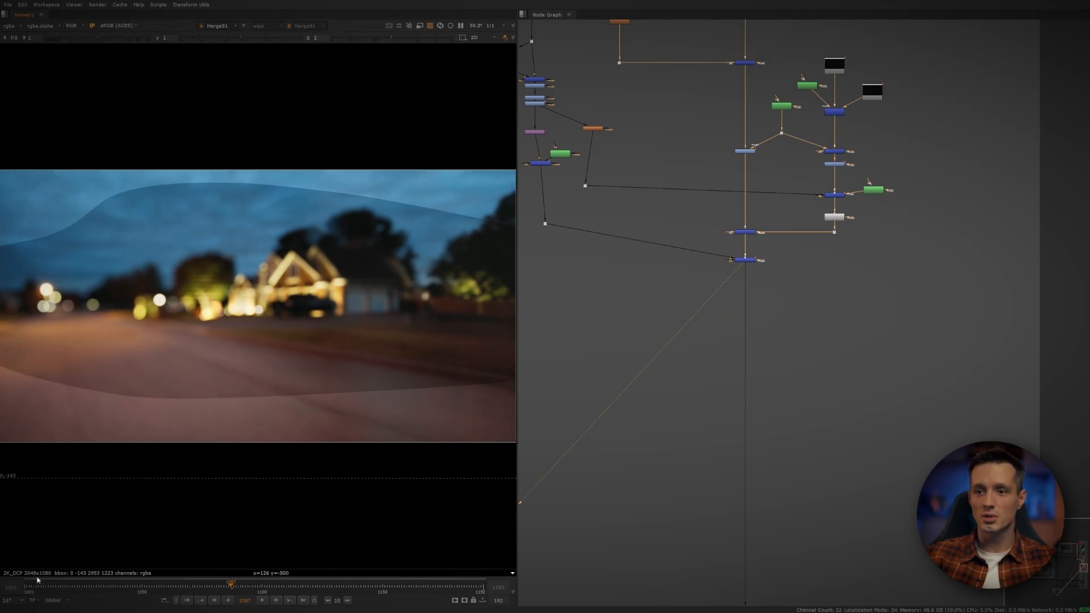
left_click(50, 591)
middle_click_drag(428, 336, 362, 335)
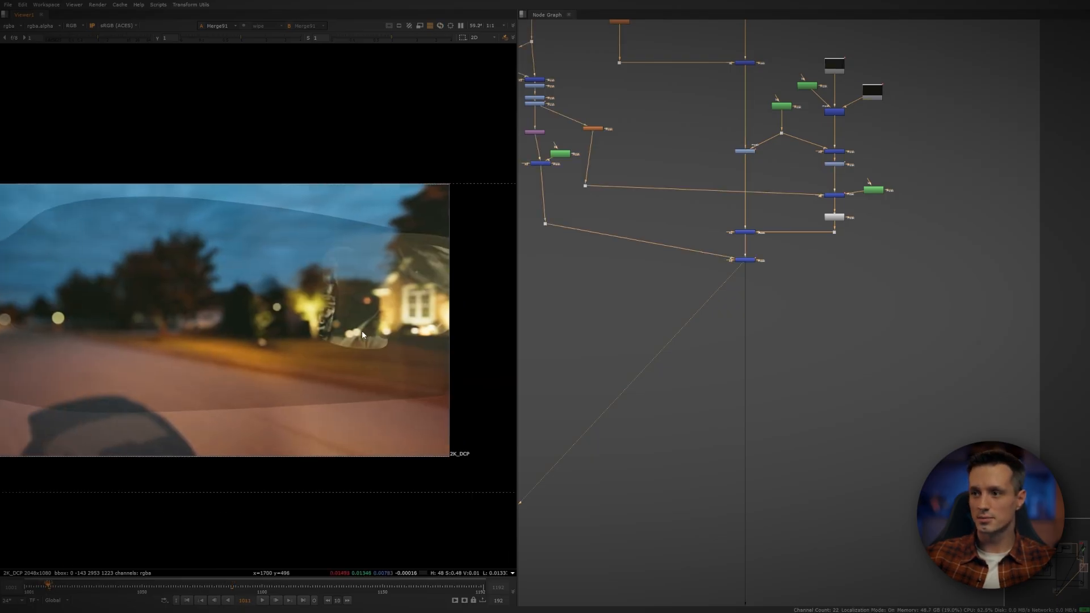
key("f")
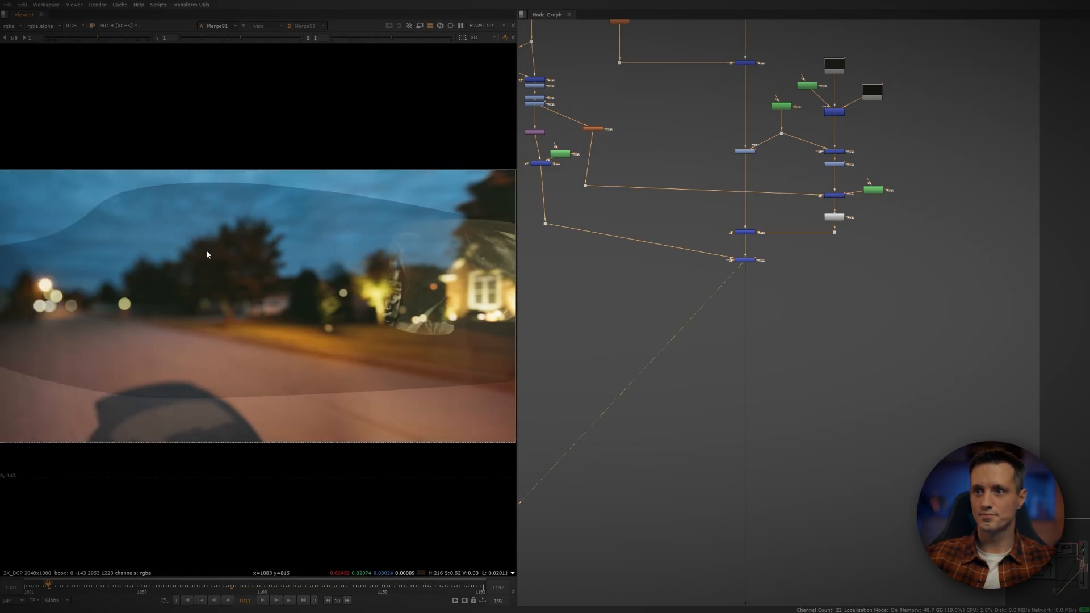
Display the final Grade of the background branch and examine the bright street lights in the image.
scroll(730, 269, "down", 6)
scroll(793, 229, "up", 8)
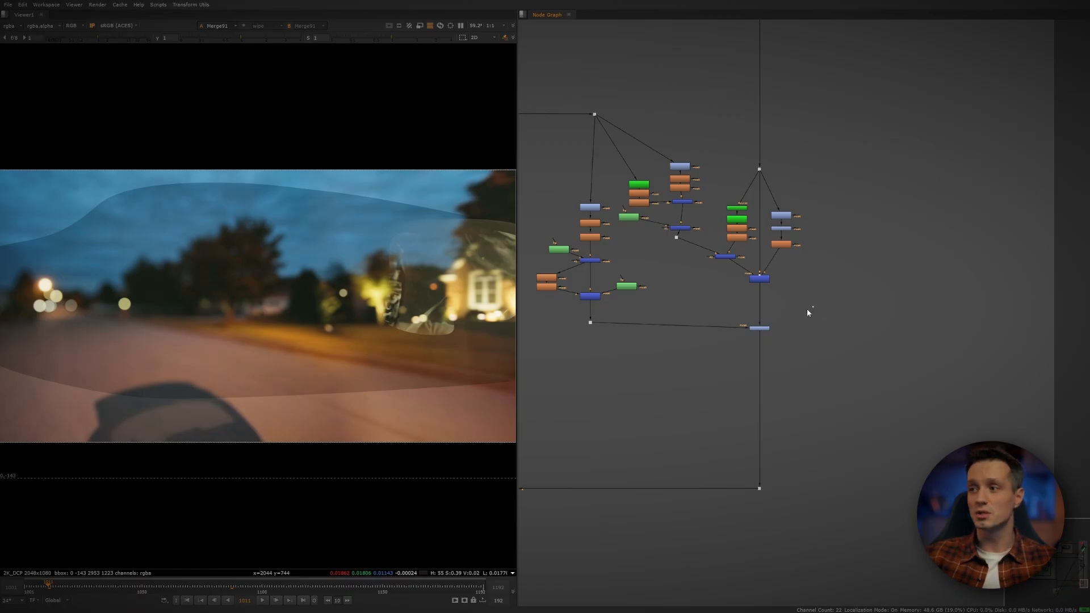
key("1")
left_click(717, 360)
left_click_drag(142, 351, 10, 249)
Display the Merge above the noise management group that combines the foreground with the background.
scroll(809, 292, "down", 6)
mouse_move(611, 333)
middle_mouse_down()
mouse_move(758, 296)
mouse_move(1049, 257)
middle_mouse_up()
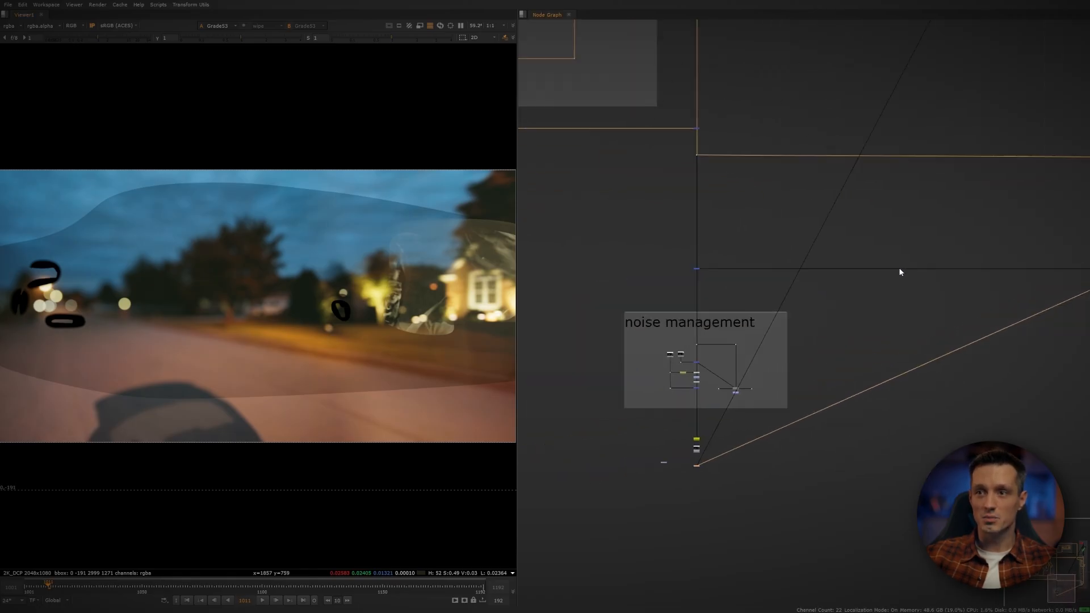
scroll(756, 282, "up", 7)
middle_click_drag(603, 234, 680, 230)
scroll(680, 230, "up", 6)
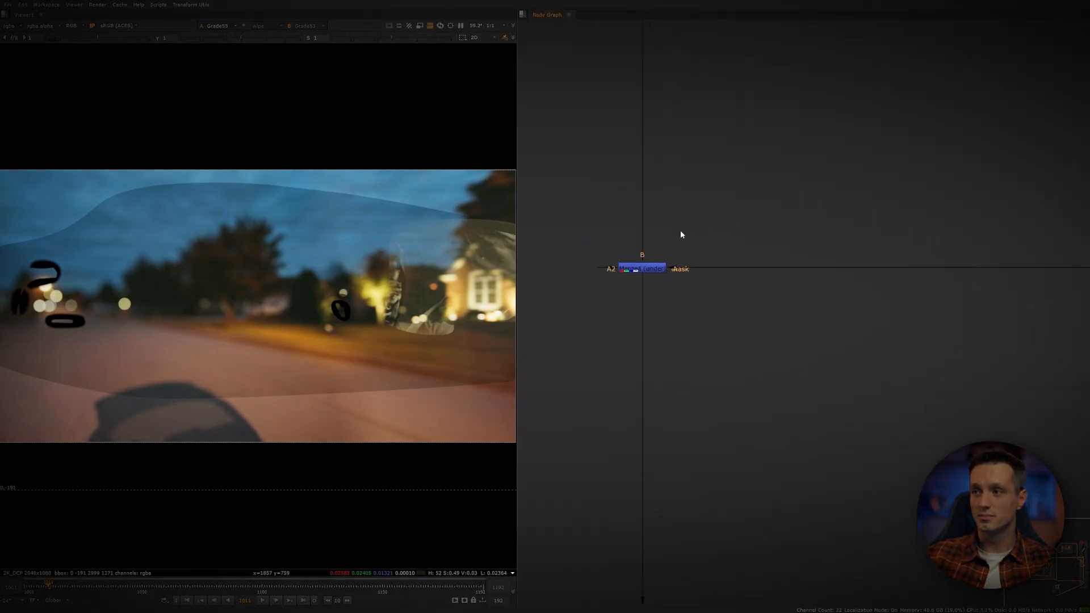
left_click_drag(680, 230, 536, 311)
key("1")
Select the central column of nodes in the noise management group, from its upper Merge to its lower Merge.
scroll(694, 302, "down", 5)
scroll(697, 309, "down", 2)
middle_click_drag(707, 349, 769, 142)
middle_click_drag(769, 253, 773, 178)
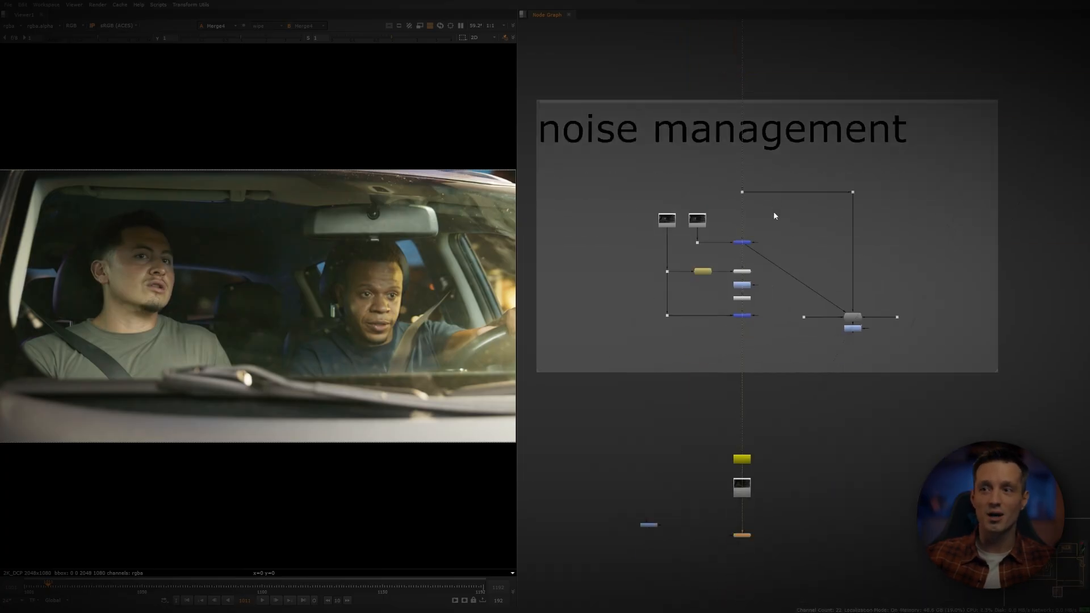
scroll(748, 310, "up", 3)
left_click_drag(751, 305, 690, 345)
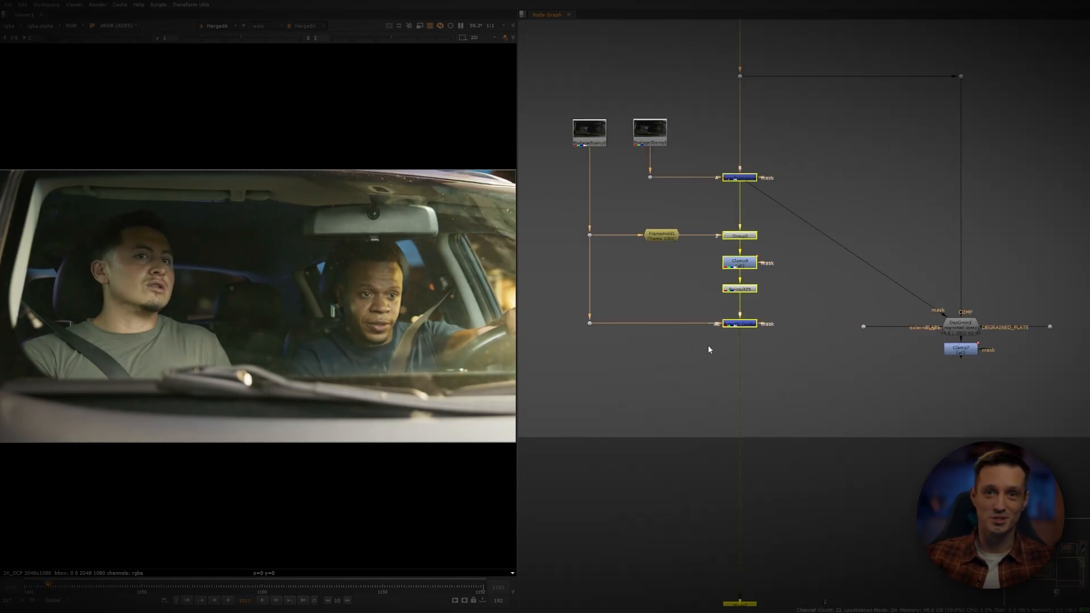